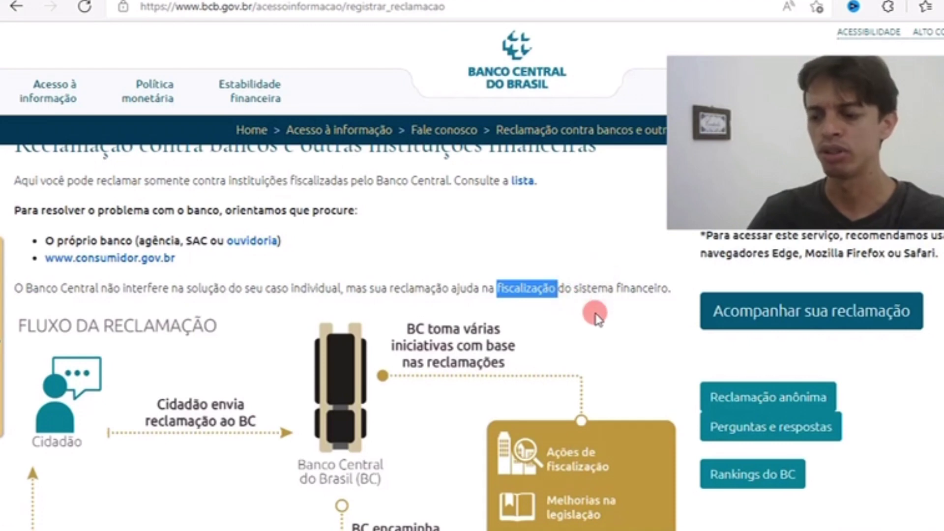
# Open the complaint registration service and choose to sign in with a gov.br account
pyautogui.click(811, 202)
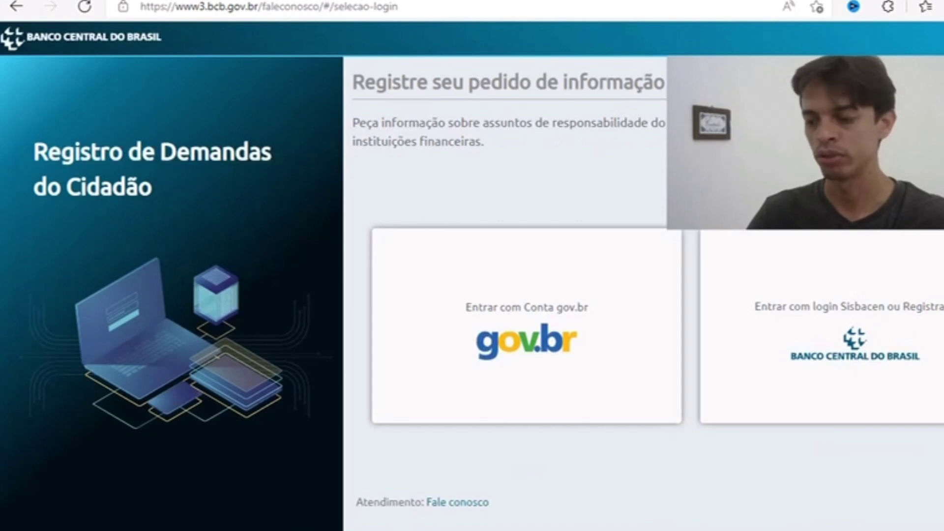
pyautogui.moveTo(679, 317)
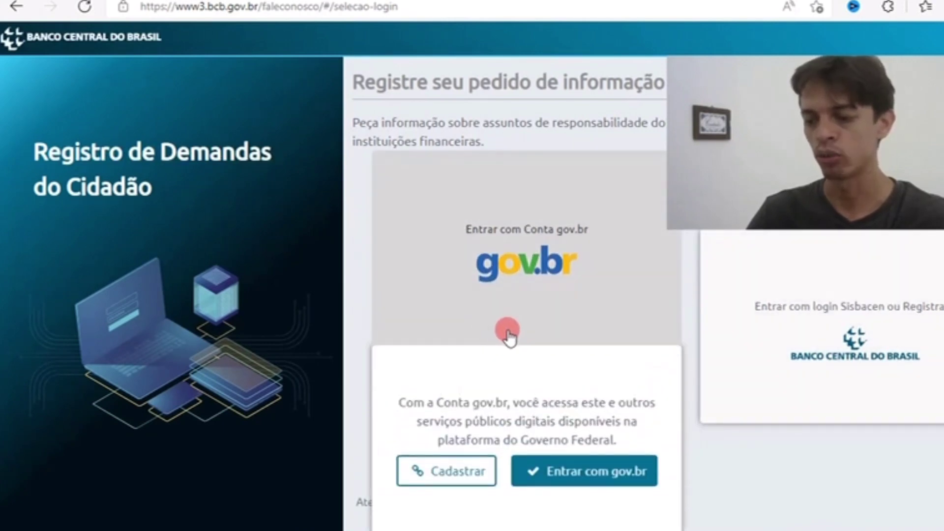
pyautogui.moveTo(839, 392)
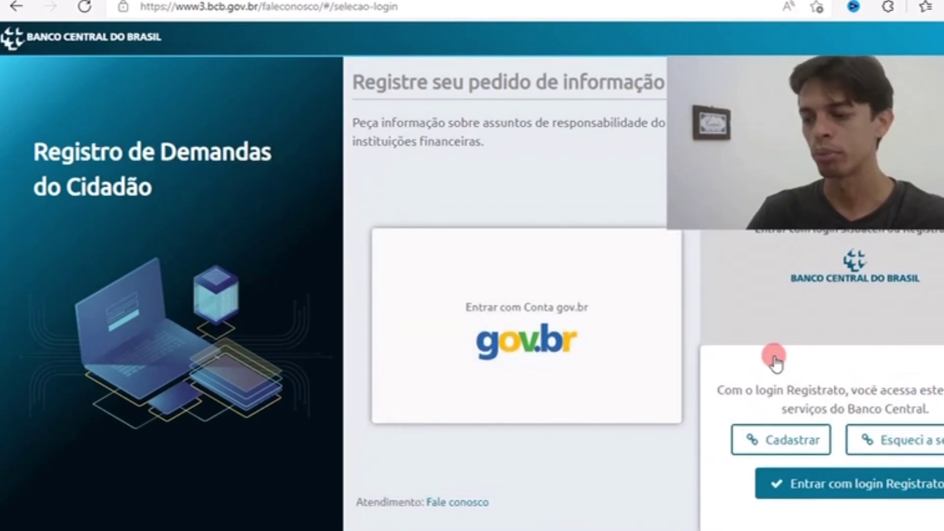
pyautogui.moveTo(569, 392)
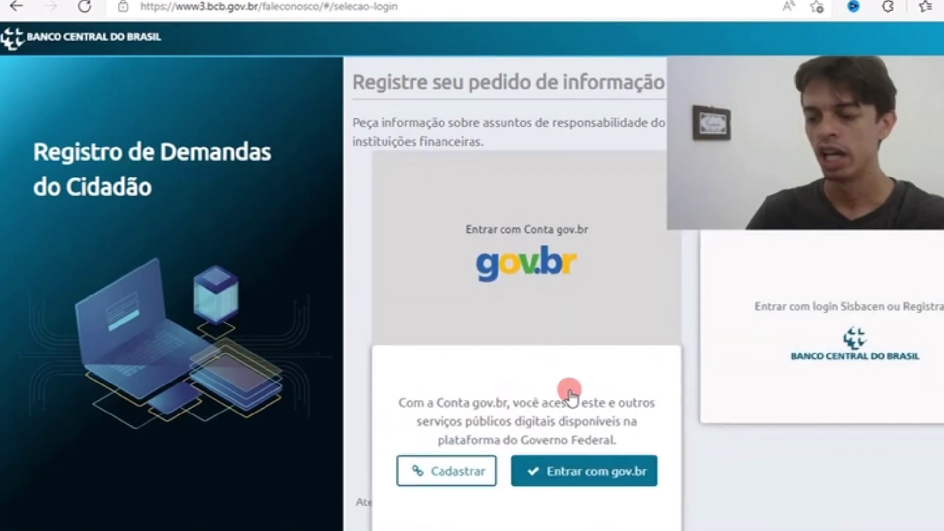
pyautogui.click(588, 470)
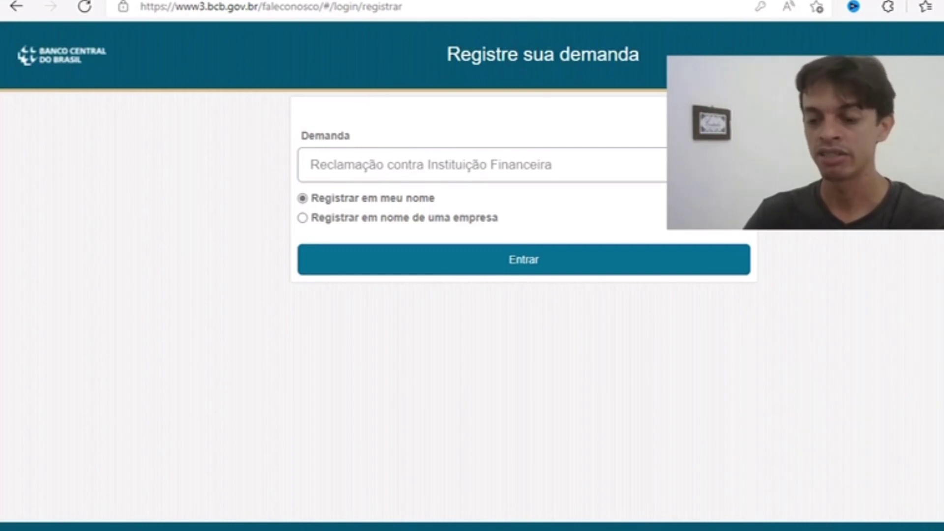
# Proceed with the financial institution complaint in one's own name, select CAIXA ECONOMICA FEDERAL as the institution and dismiss the information notice
pyautogui.click(518, 165)
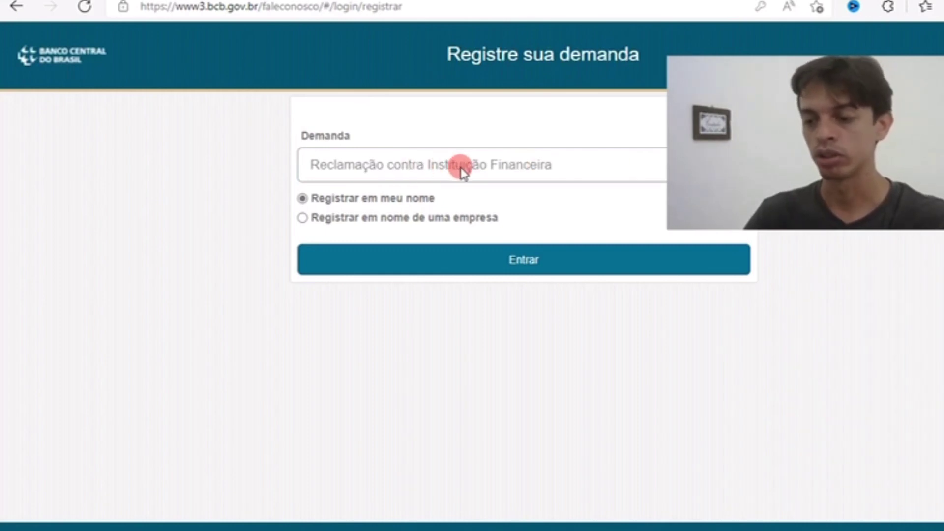
pyautogui.click(535, 262)
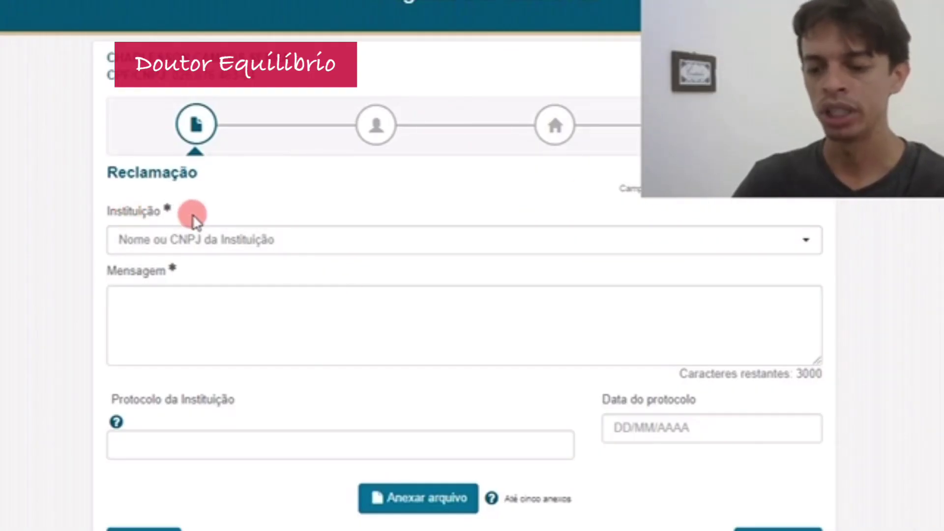
pyautogui.click(294, 245)
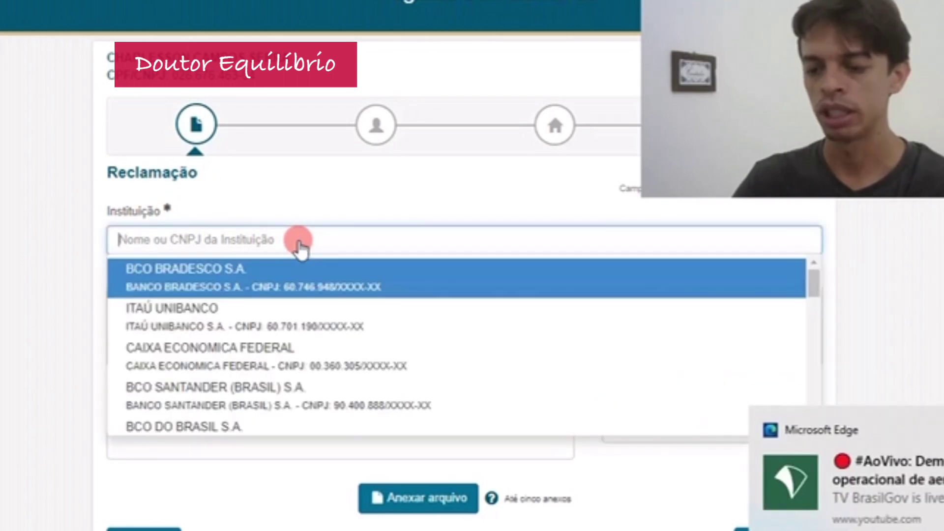
pyautogui.click(237, 359)
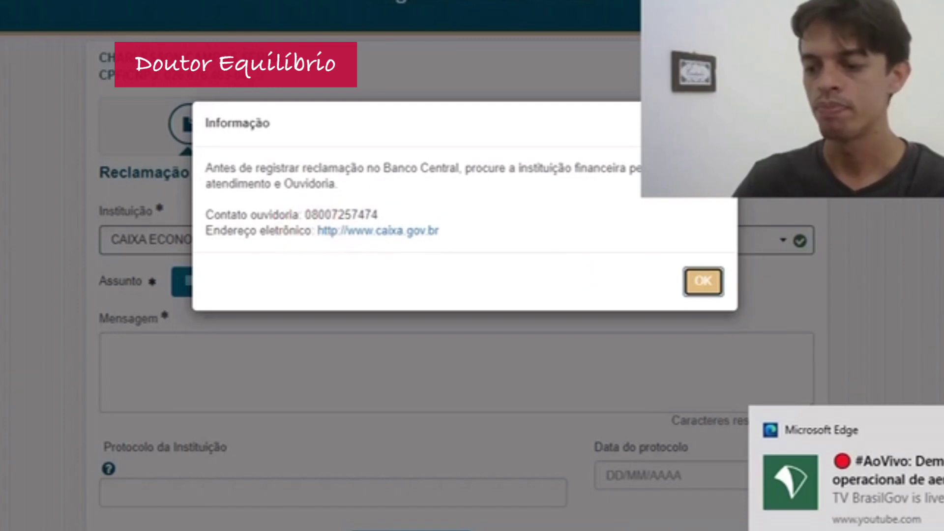
pyautogui.press('Return')
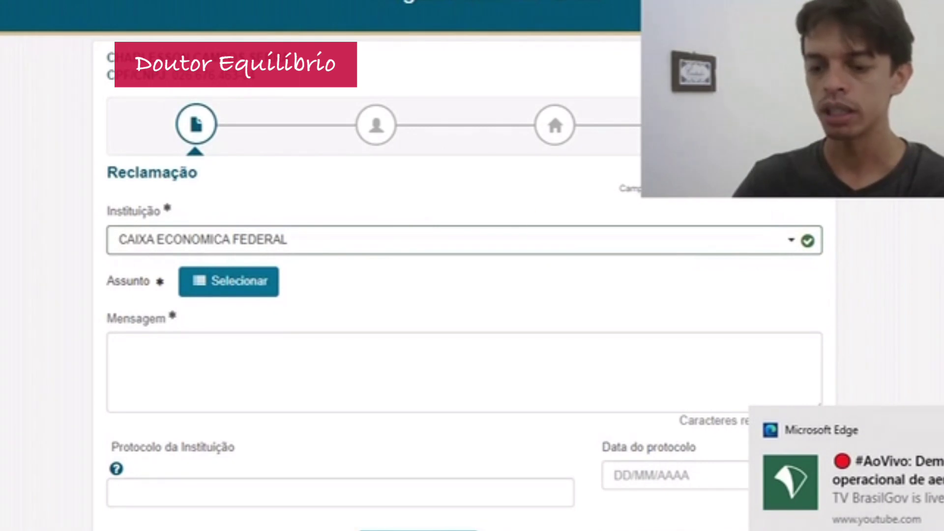
# Begin the complaint message with "Saldo de 2.740,21 e saldo em garantia de 1.579,74, sendo"
pyautogui.scroll(-1, 162, 340)
pyautogui.click(145, 331)
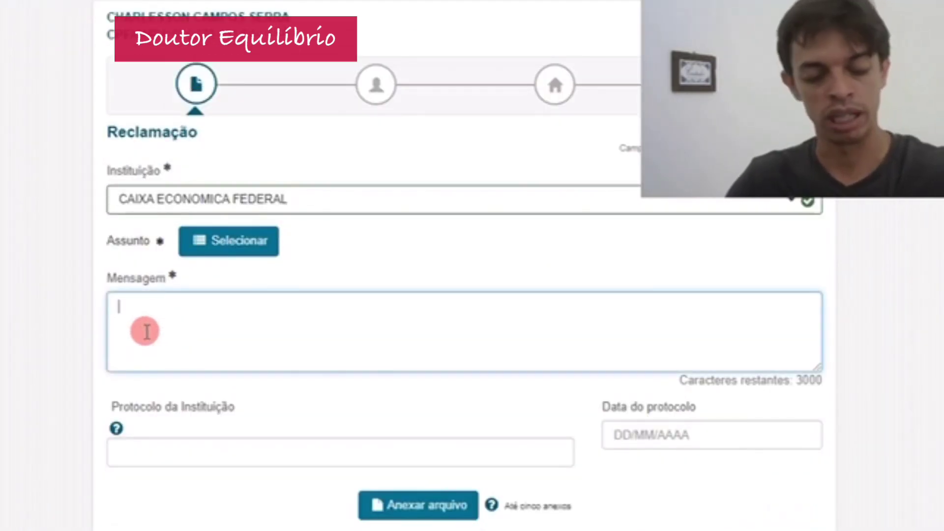
pyautogui.write('Saldo')
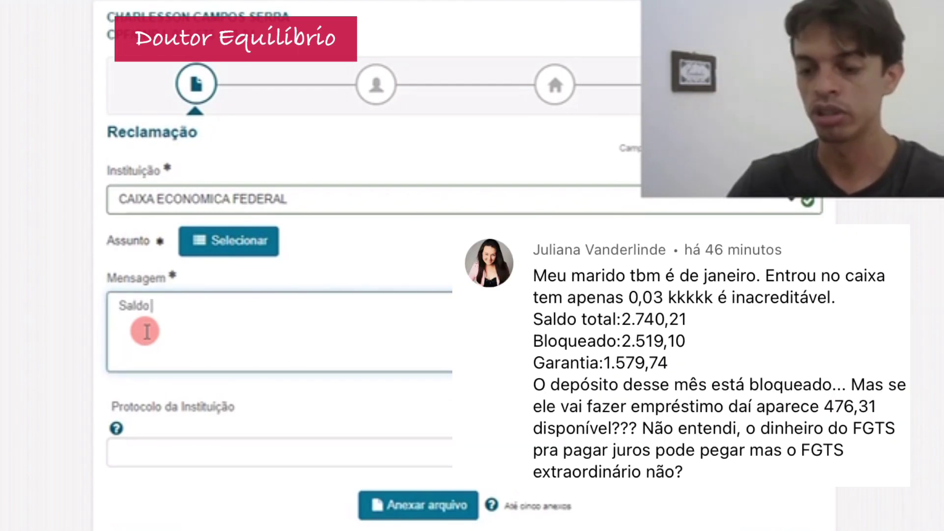
pyautogui.write(' de 2.7')
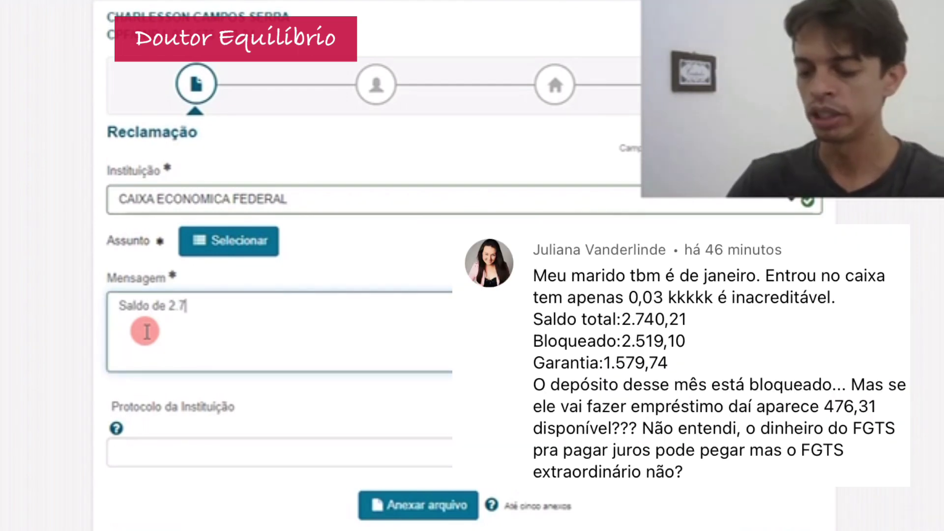
pyautogui.write('40')
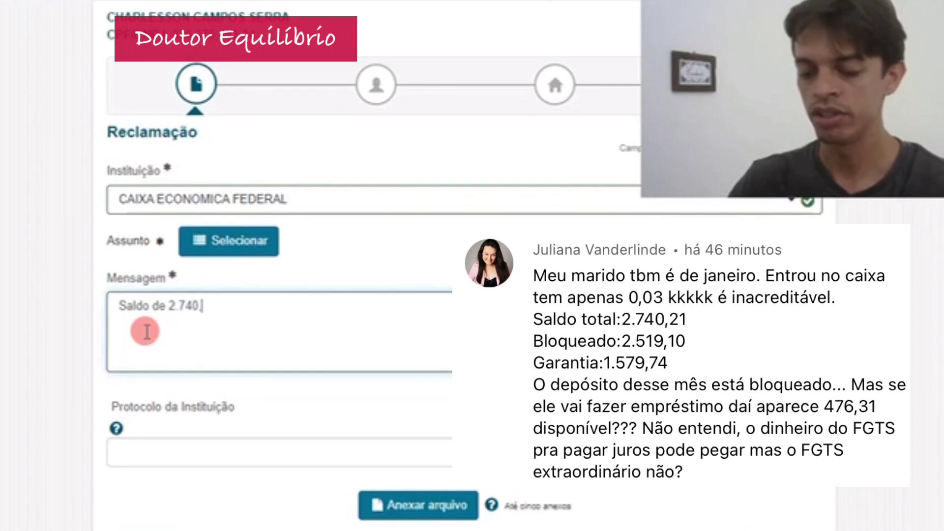
pyautogui.write(',21 e sald')
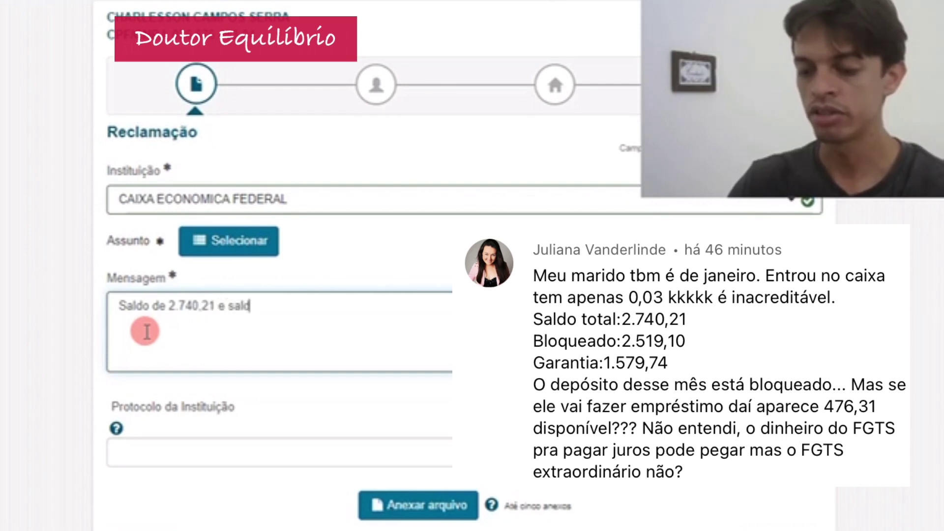
pyautogui.write('o em garantia')
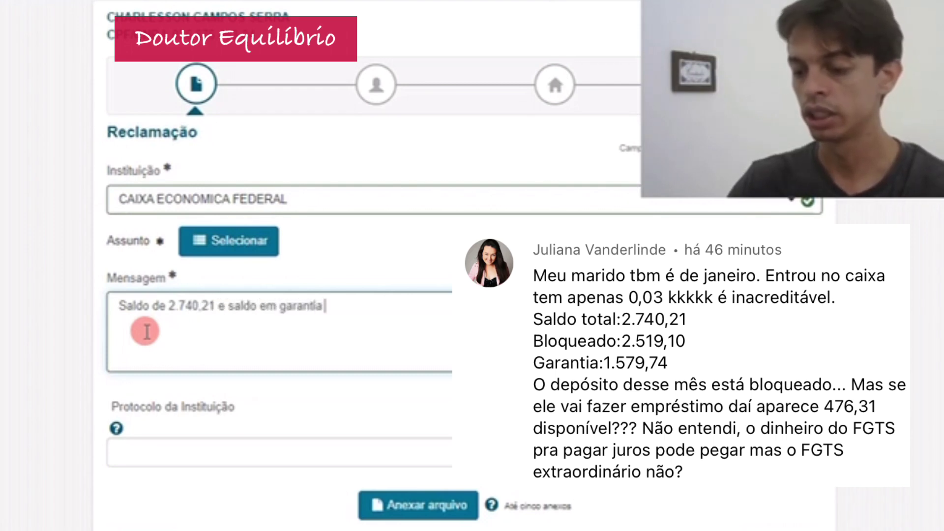
pyautogui.write(' de 1')
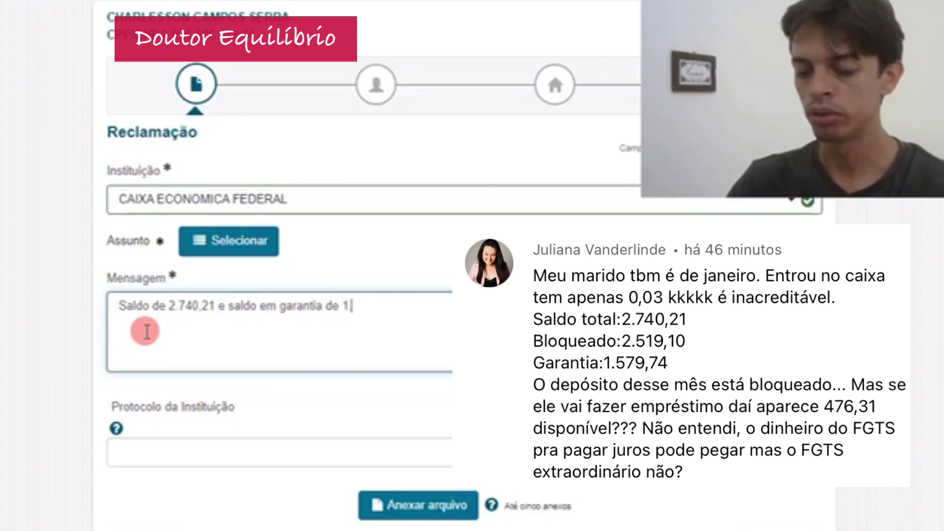
pyautogui.write('.5')
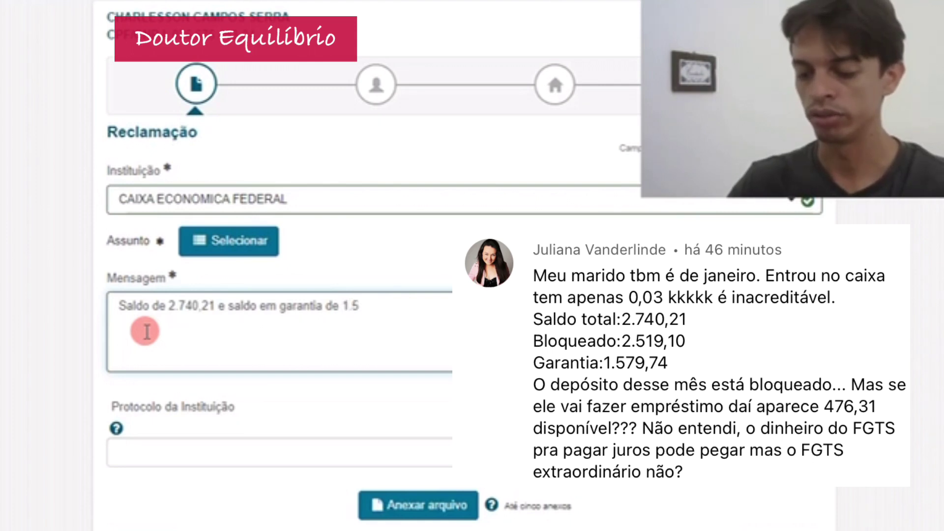
pyautogui.write('79,74, sendo')
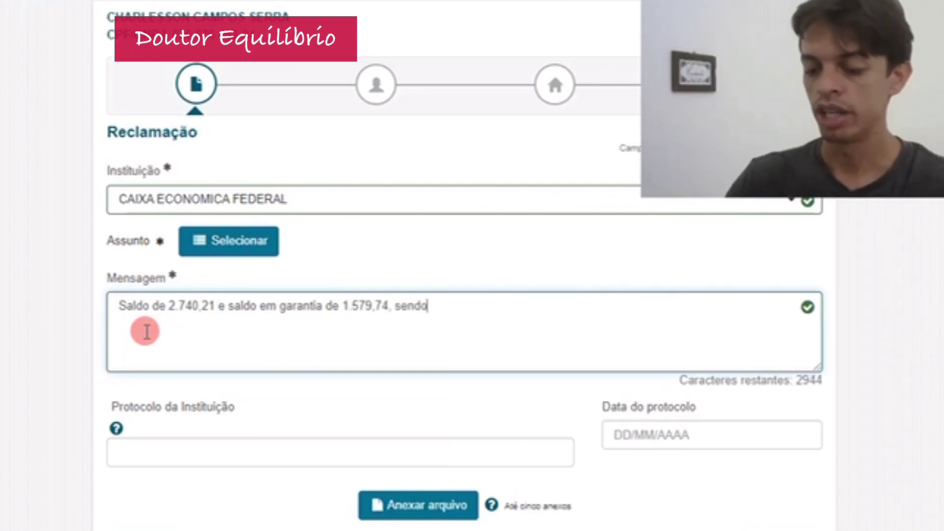
# Continue the complaint message with "que a diferença teria saldo de 1000 para ser liberado de saque extraordinário,"
pyautogui.write(' que a diferen')
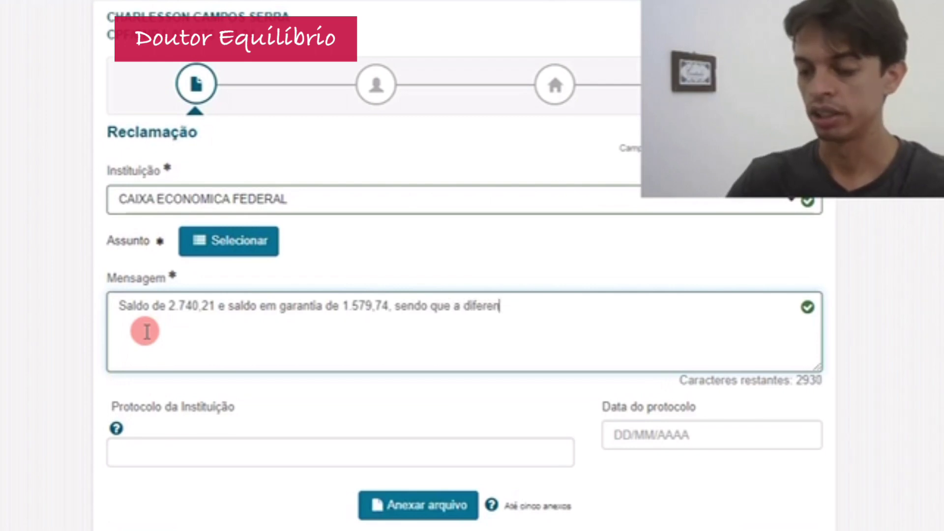
pyautogui.write('ça teria')
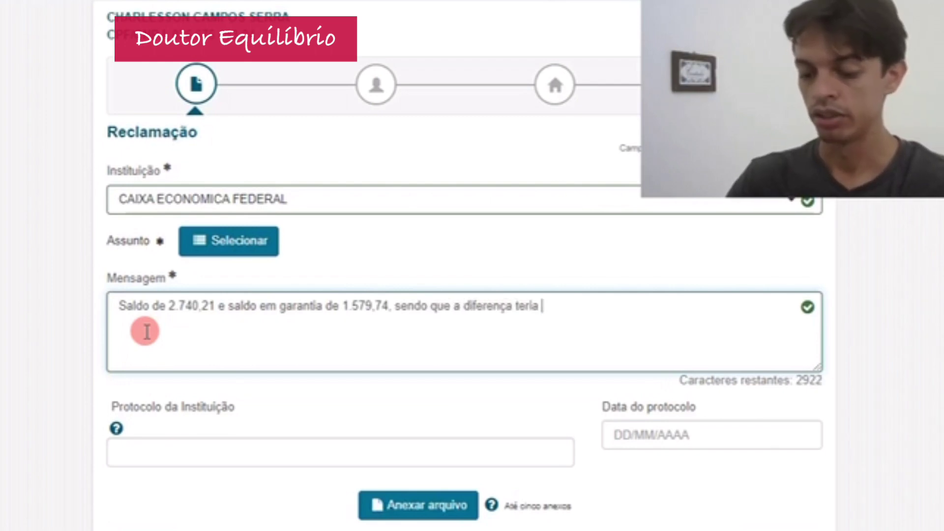
pyautogui.write(' saldo de')
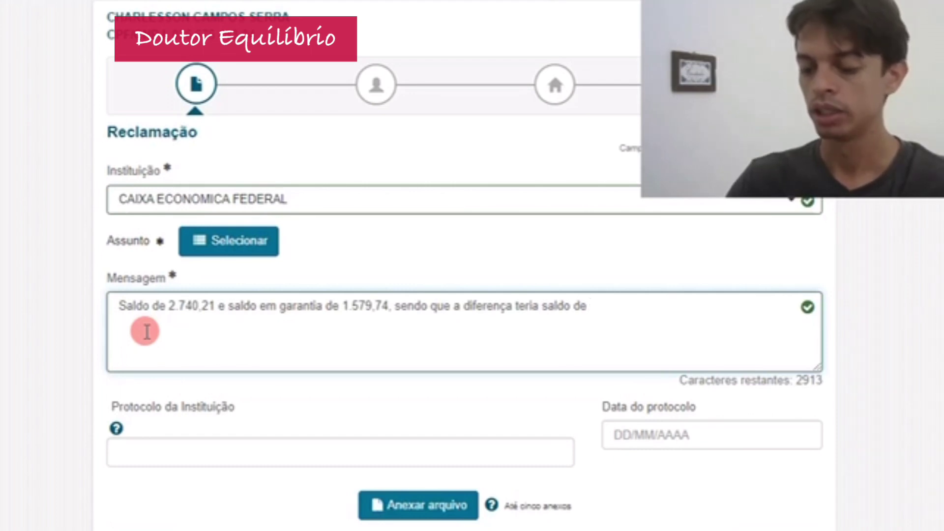
pyautogui.write(' 1000 para e')
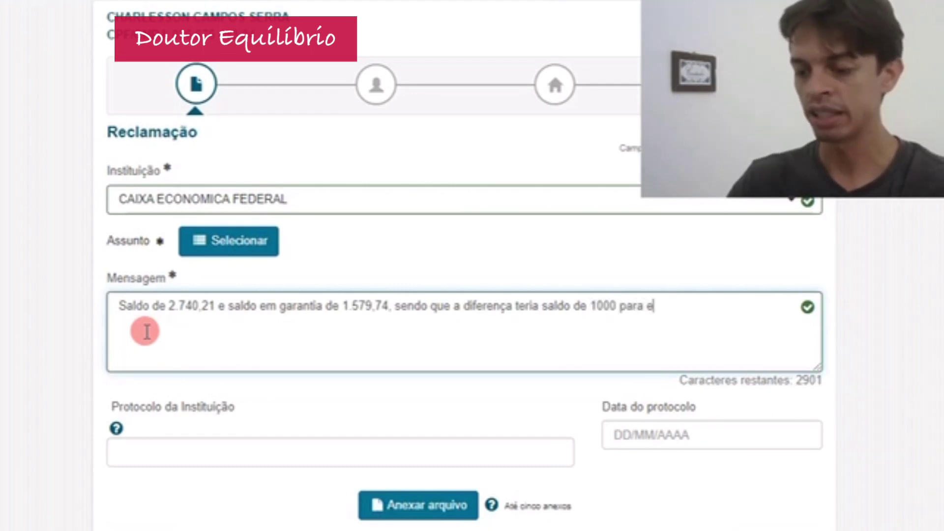
pyautogui.write('r')
pyautogui.press('BackSpace')
pyautogui.press('BackSpace')
pyautogui.press('BackSpace')
pyautogui.write('s')
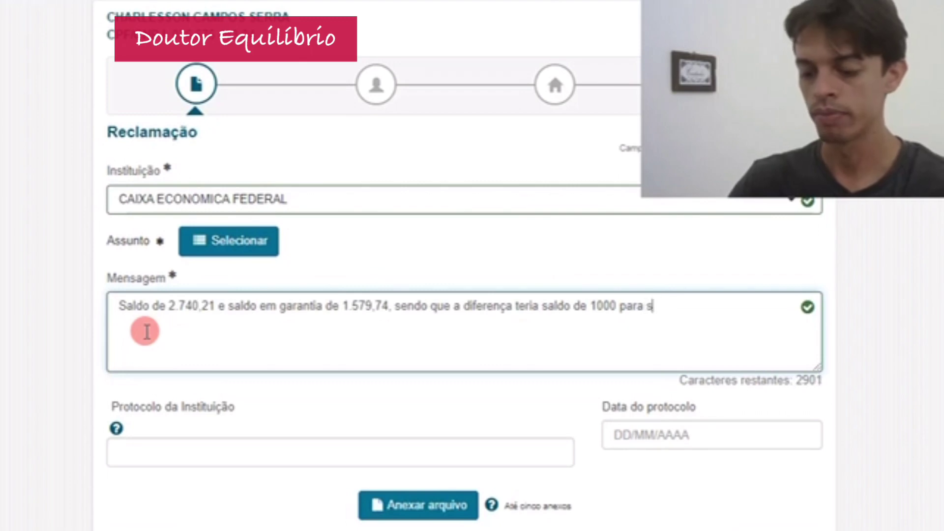
pyautogui.write('er liberado de s')
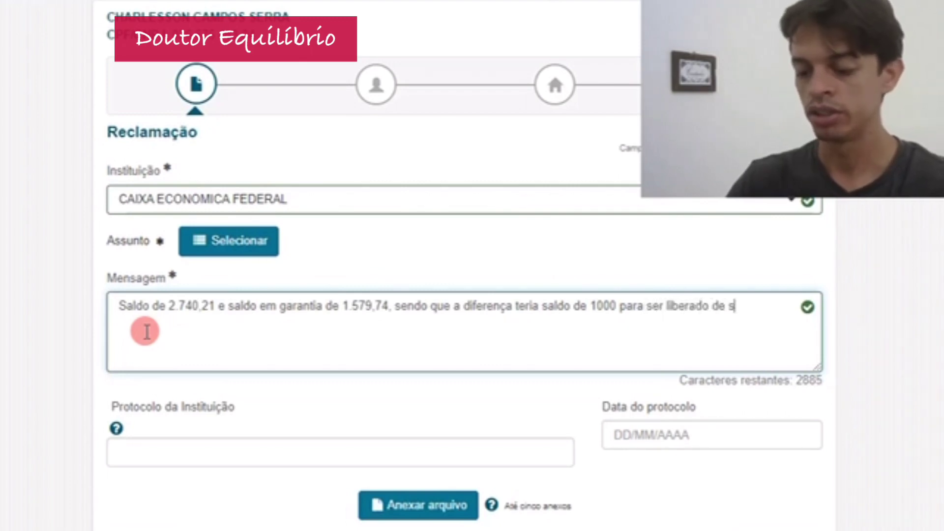
pyautogui.write('aqeuque extra')
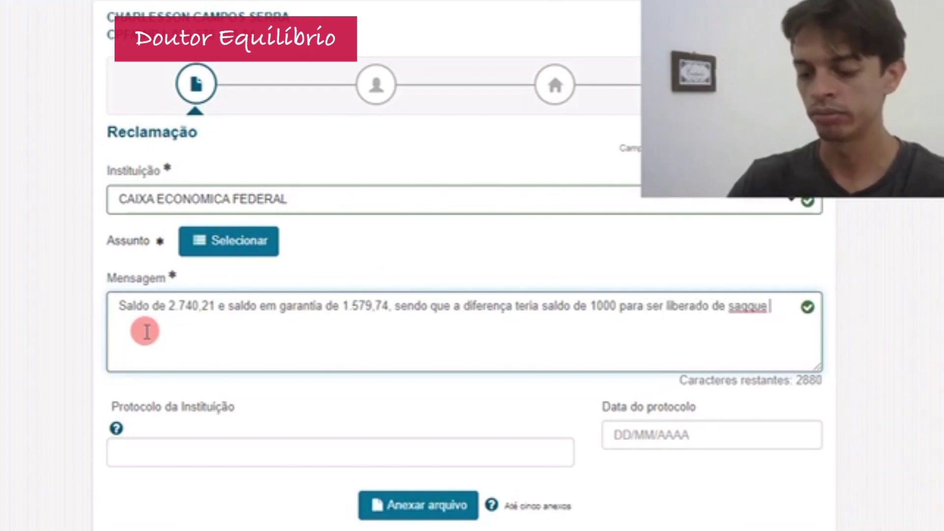
pyautogui.press('BackSpace')
pyautogui.press('BackSpace')
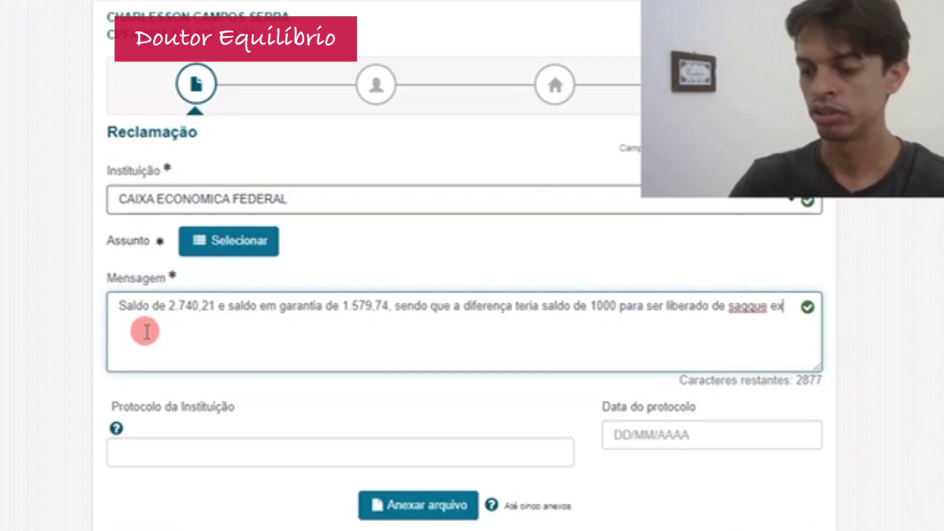
pyautogui.press('BackSpace')
pyautogui.press('BackSpace')
pyautogui.press('BackSpace')
pyautogui.press('BackSpace')
pyautogui.press('BackSpace')
pyautogui.press('BackSpace')
pyautogui.write('sa')
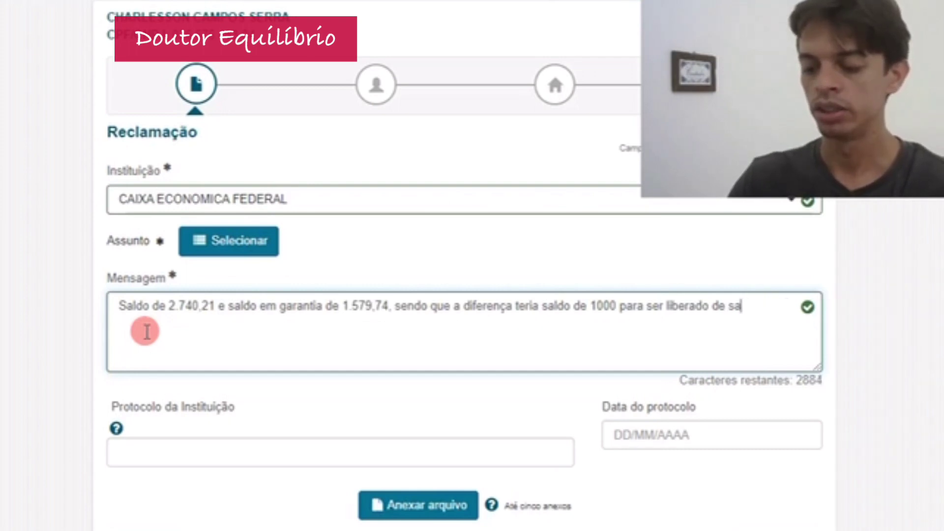
pyautogui.write('que extraordiniarm')
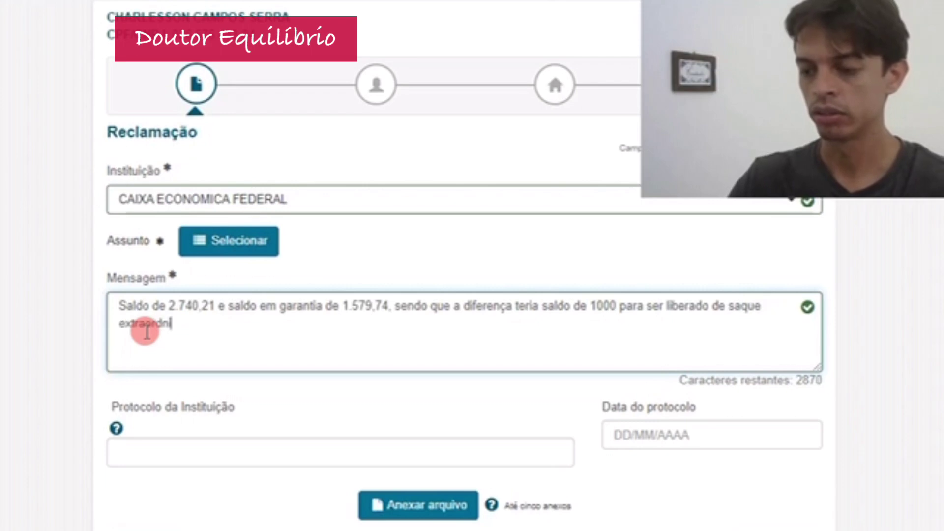
pyautogui.press('BackSpace')
pyautogui.press('BackSpace')
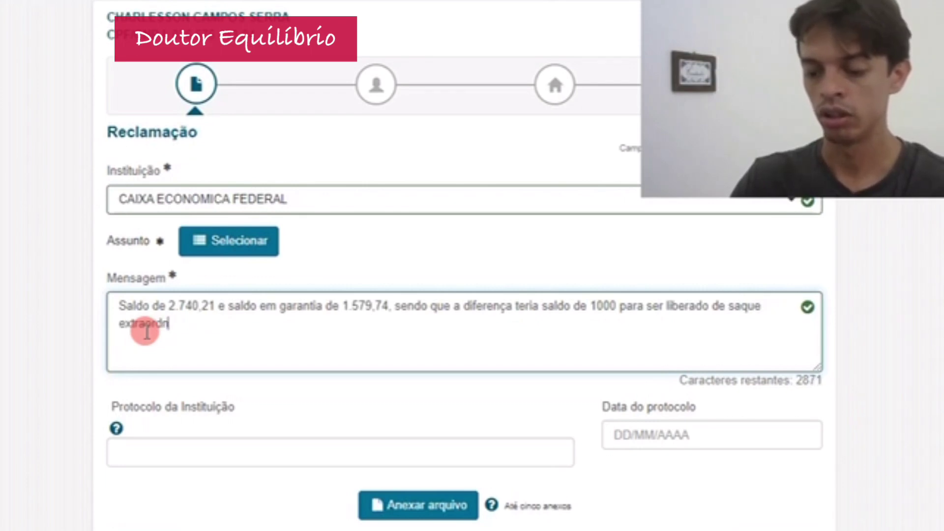
pyautogui.write('nário,')
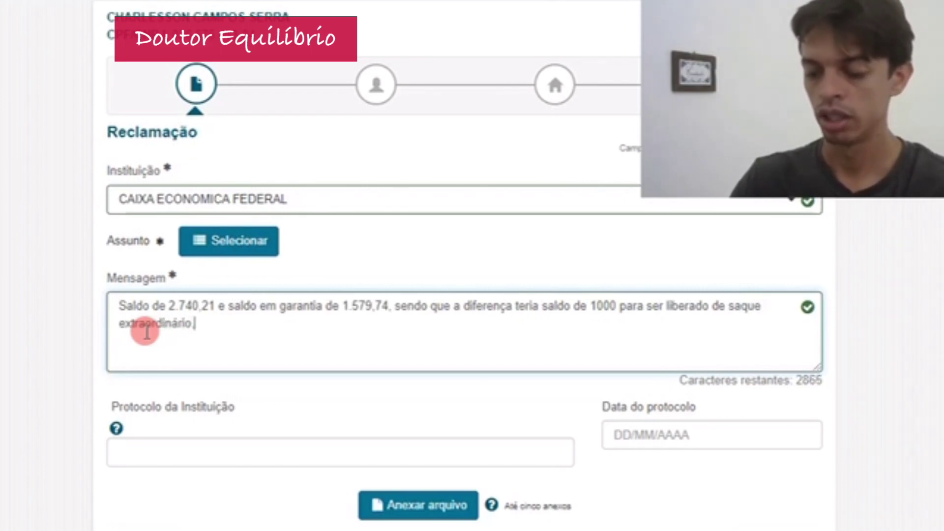
# End the sentence in the complaint message with "mas só foi liberado 0,03."
pyautogui.write(' mas só foi libe')
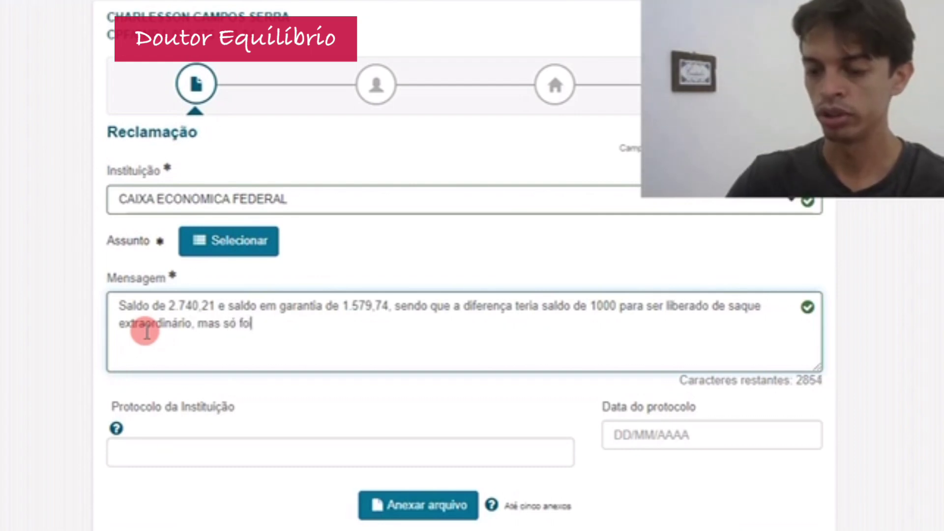
pyautogui.write('rado 0')
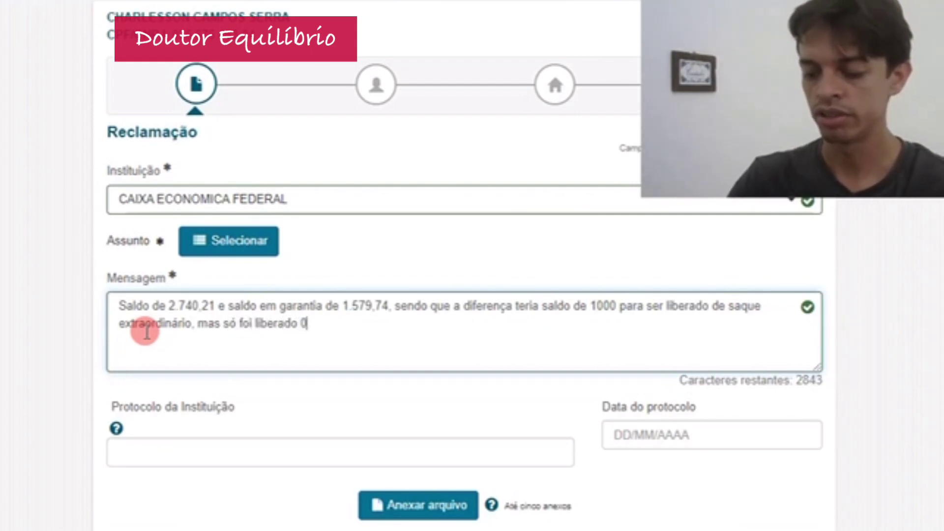
pyautogui.write(',003')
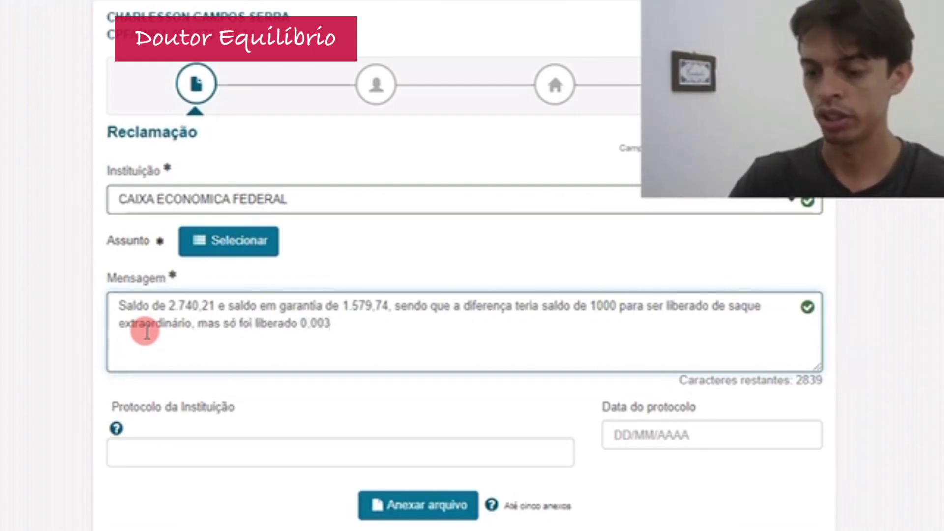
pyautogui.press('BackSpace')
pyautogui.press('BackSpace')
pyautogui.write('3.')
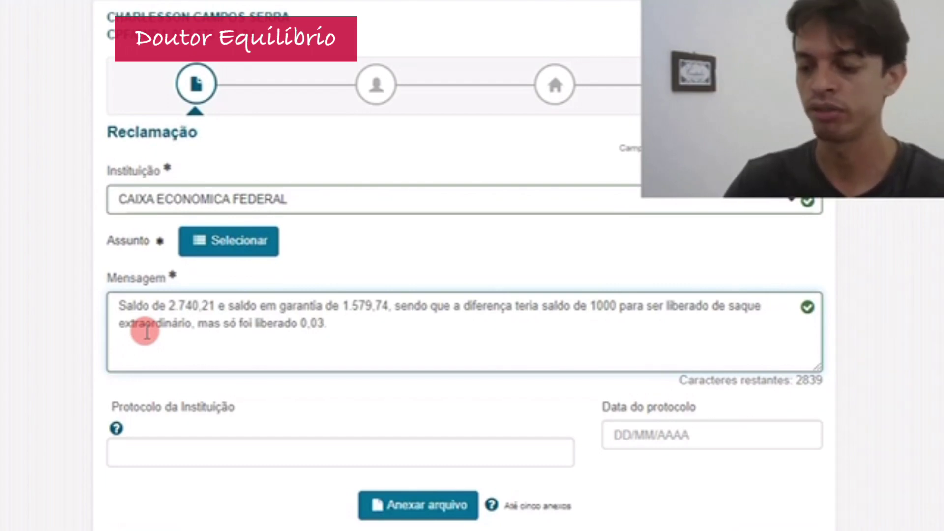
pyautogui.click(344, 315)
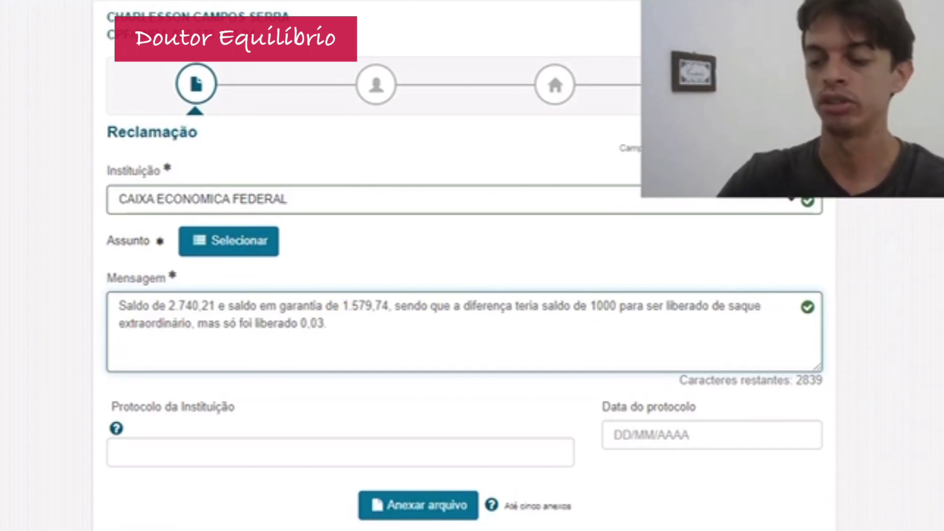
pyautogui.scroll(-2, 465, 265)
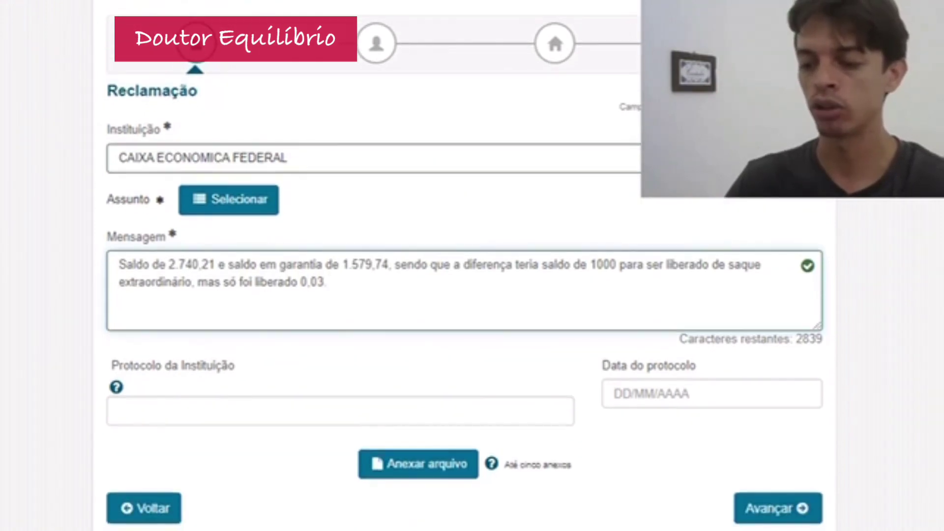
pyautogui.click(638, 370)
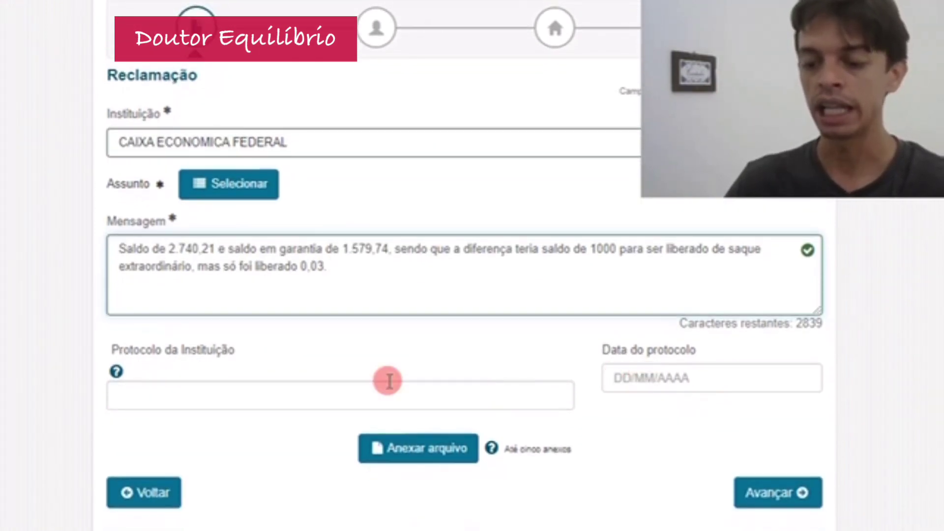
pyautogui.click(651, 371)
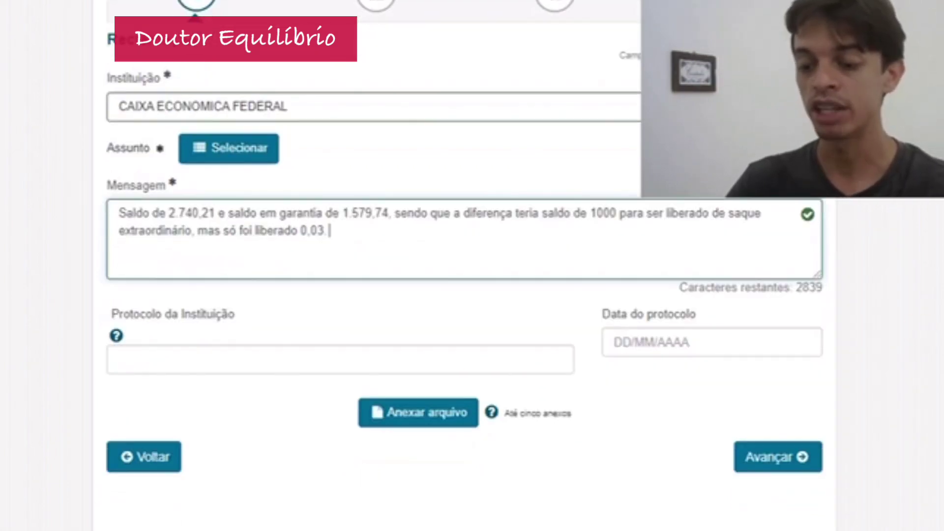
pyautogui.click(391, 418)
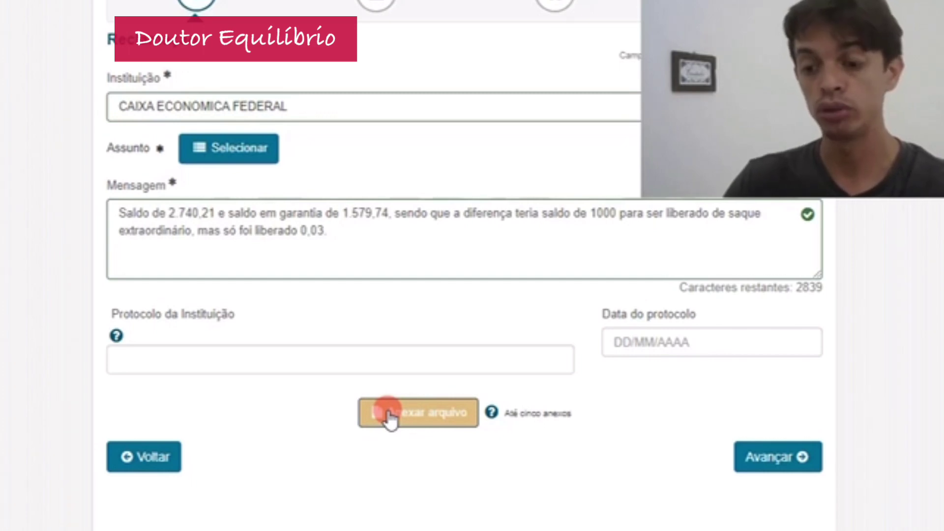
pyautogui.click(390, 418)
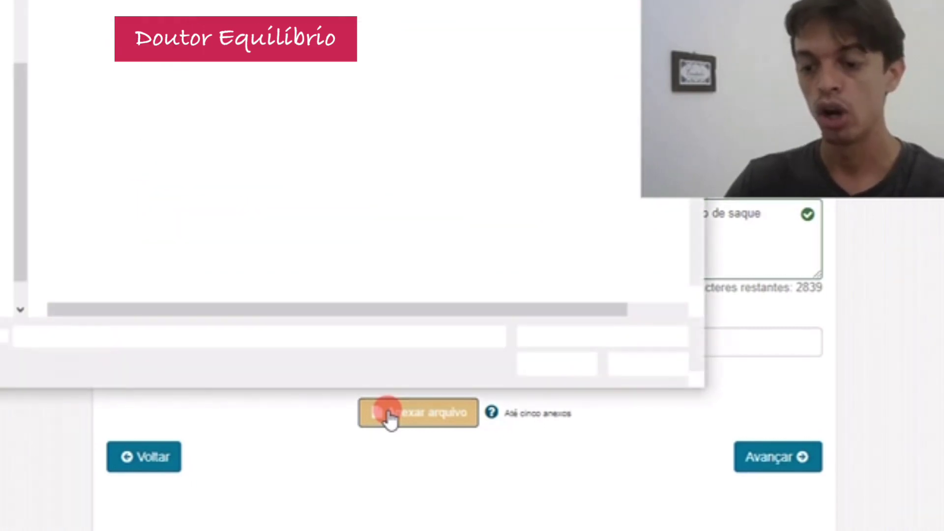
pyautogui.press('Escape')
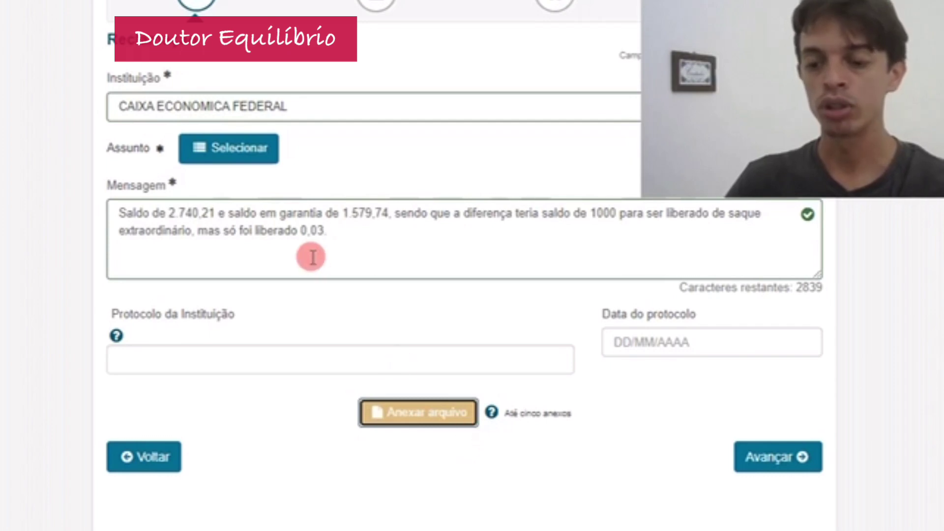
# Review the figures 2.740,21, 1.579,74 and 0,03 in the complaint message
pyautogui.moveTo(167, 213); pyautogui.dragTo(217, 213)
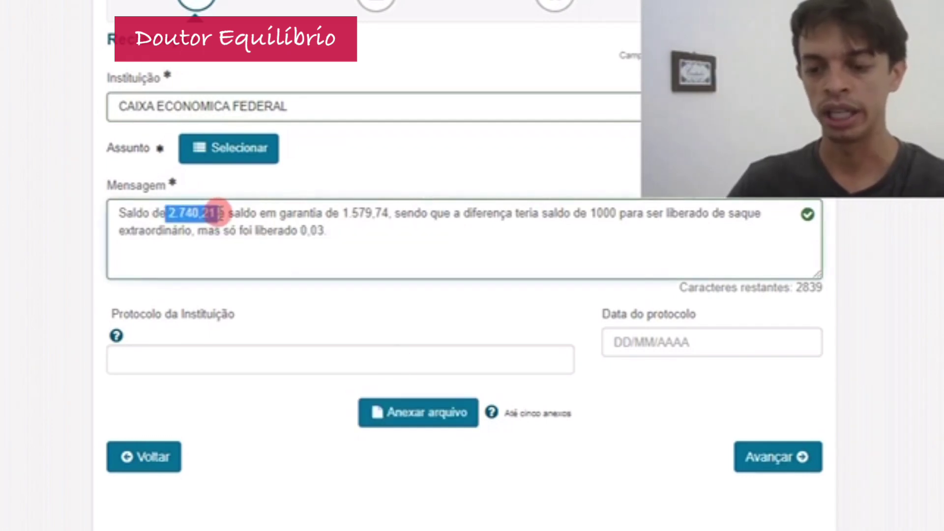
pyautogui.moveTo(342, 213); pyautogui.dragTo(388, 213)
pyautogui.moveTo(301, 230); pyautogui.dragTo(323, 231)
pyautogui.click(349, 243)
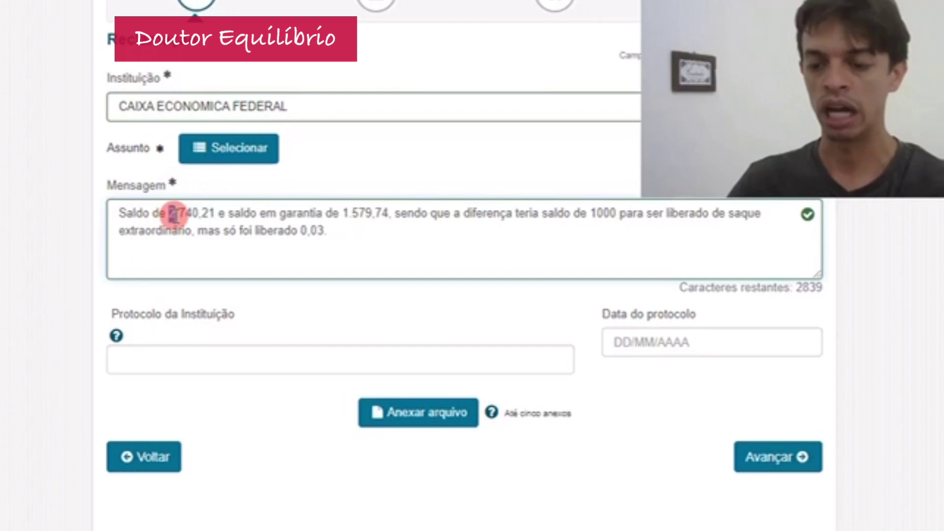
pyautogui.moveTo(168, 214); pyautogui.dragTo(211, 217)
pyautogui.moveTo(343, 213); pyautogui.dragTo(391, 214)
pyautogui.moveTo(299, 230); pyautogui.dragTo(343, 231)
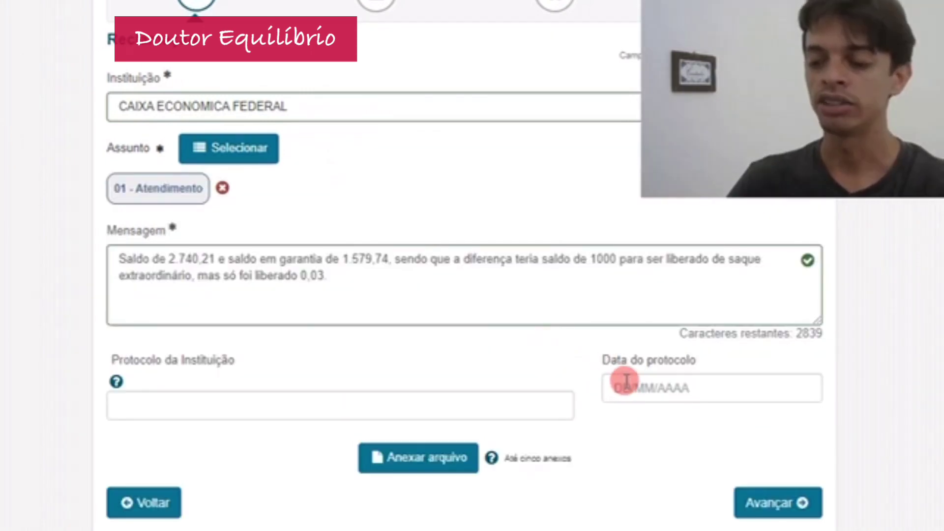
# Set the complaint's subject to "Outros temas" and advance the form to the address stage
pyautogui.click(265, 157)
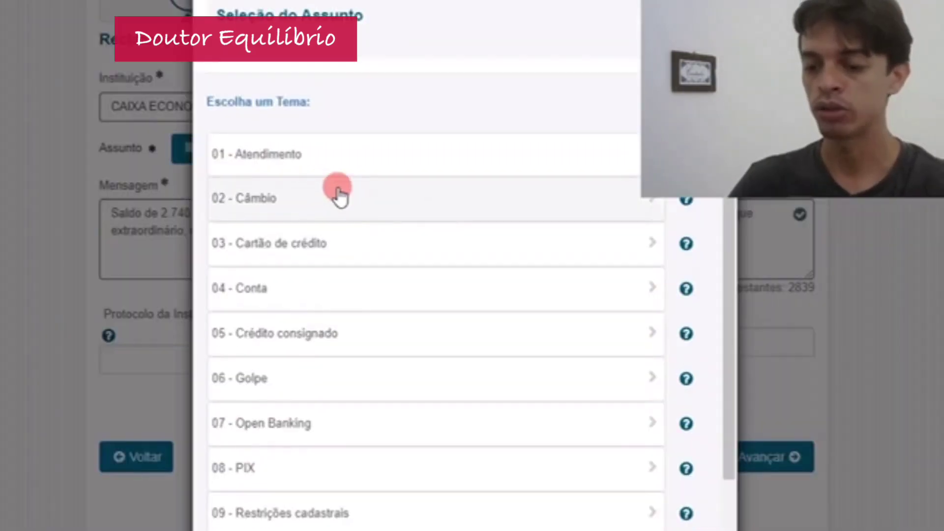
pyautogui.moveTo(730, 346); pyautogui.dragTo(732, 453)
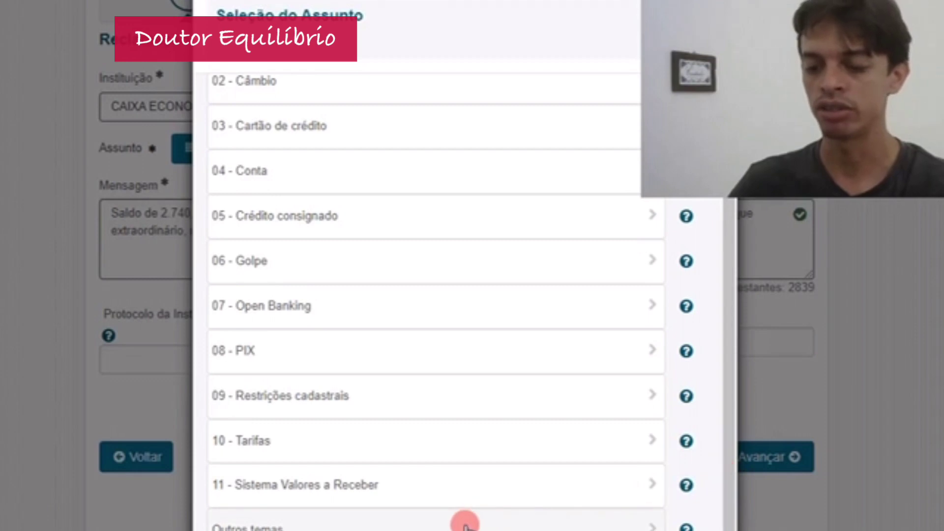
pyautogui.click(482, 525)
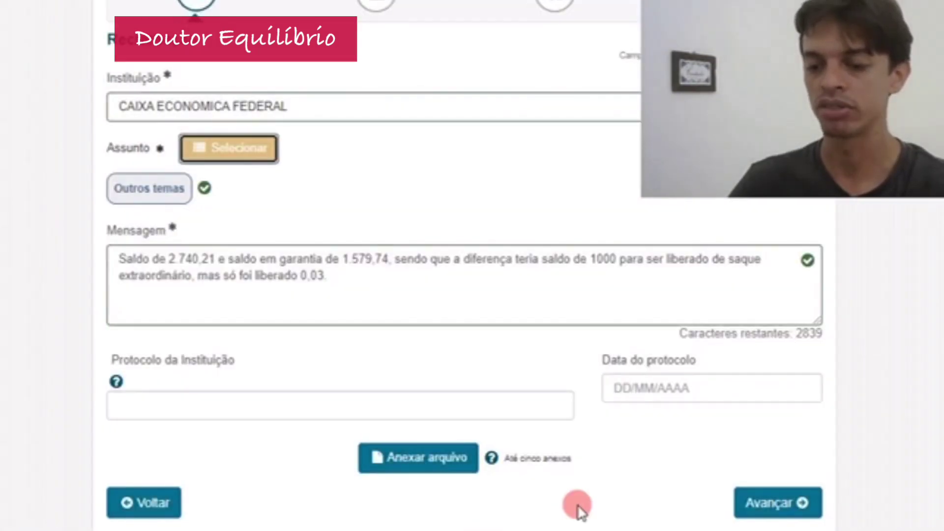
pyautogui.click(778, 506)
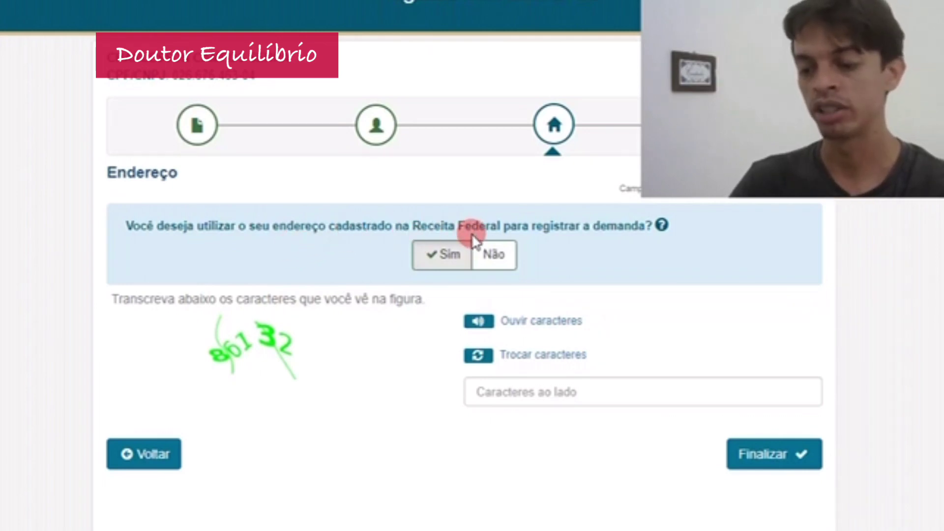
pyautogui.click(514, 254)
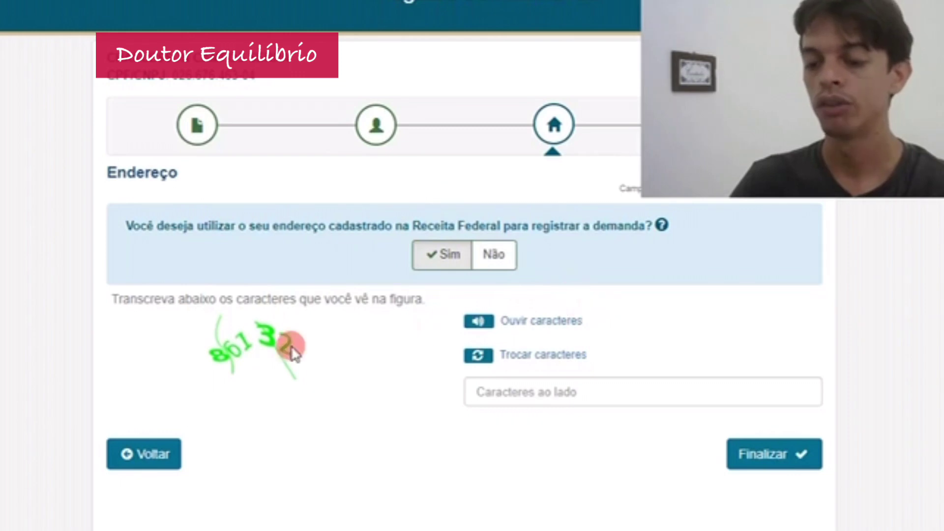